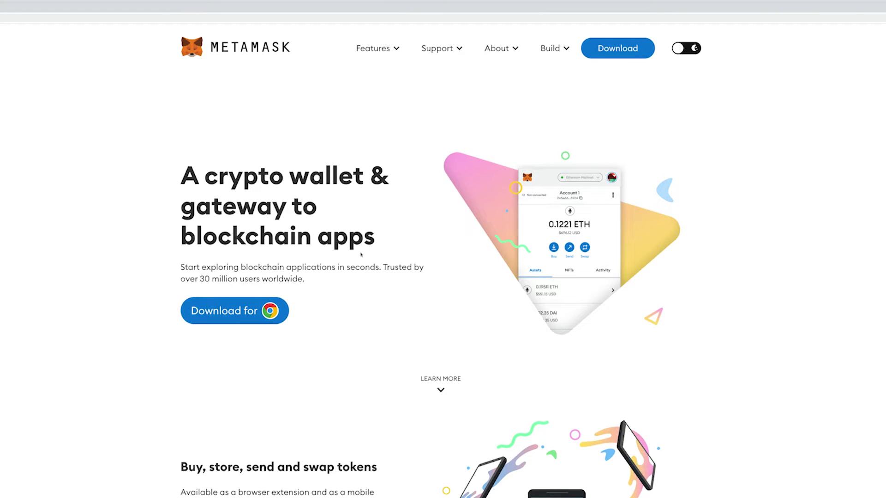
Add the MetaMask extension to Chrome from its Chrome Web Store page
left_click(247, 309)
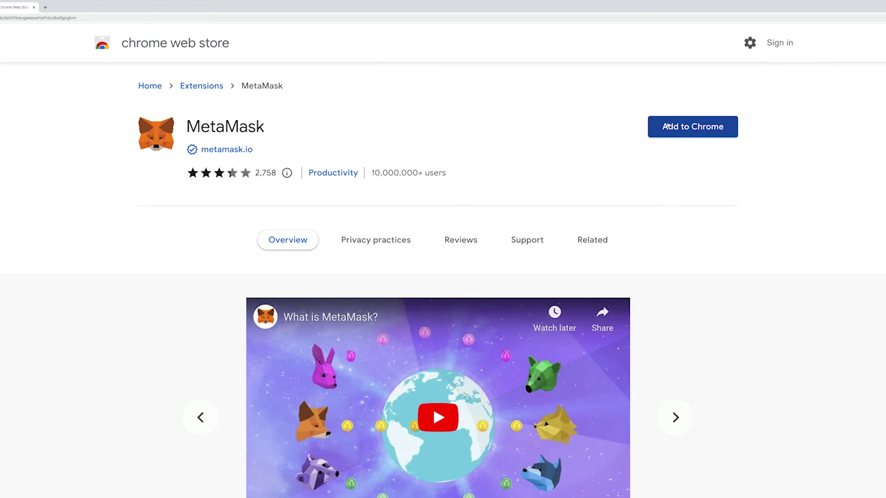
left_click(668, 125)
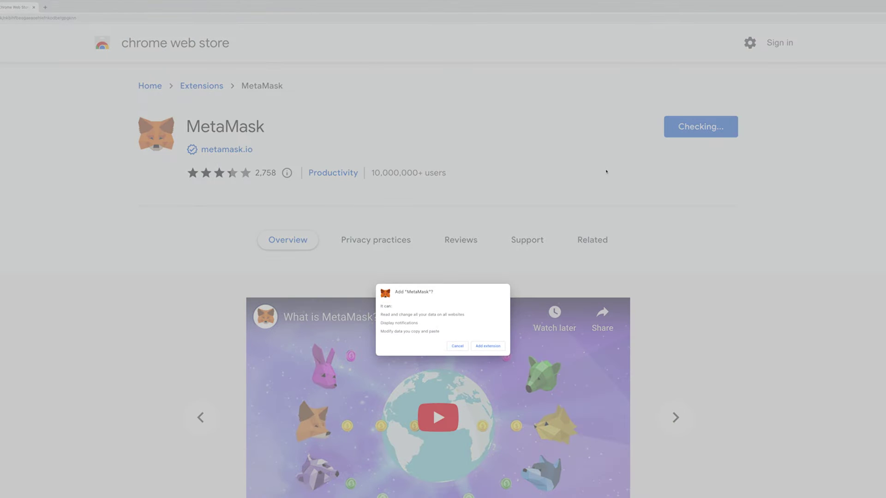
left_click(488, 346)
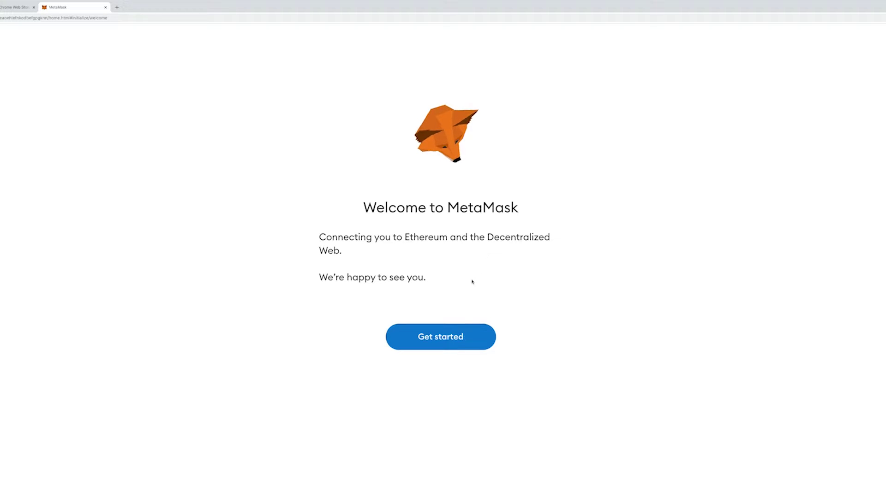
Begin MetaMask setup, answer the usage-data prompt, and choose to create a new wallet
left_click(450, 332)
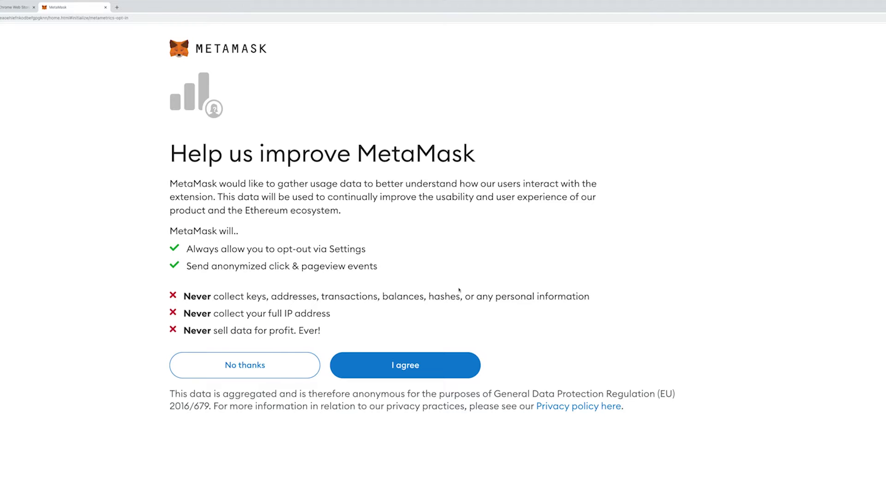
left_click(422, 354)
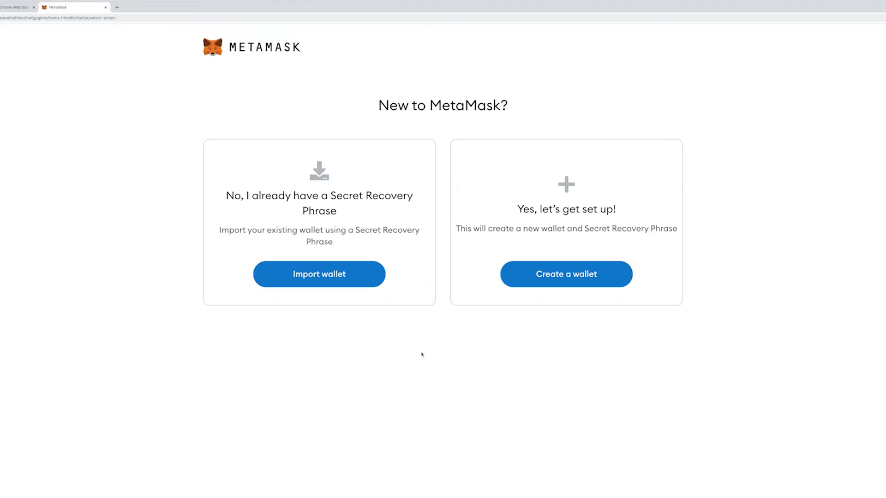
left_click(537, 276)
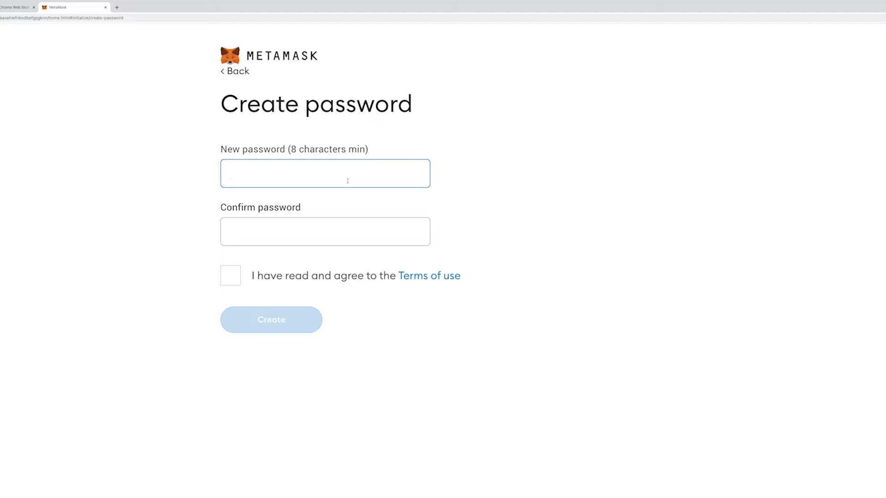
Enter and confirm a wallet password, accept the terms of use, and create the wallet
type("••••••••")
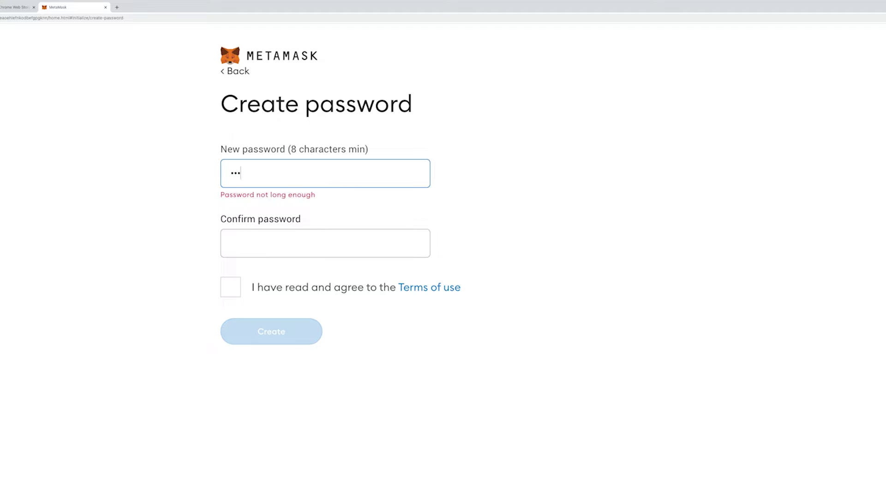
key("Tab")
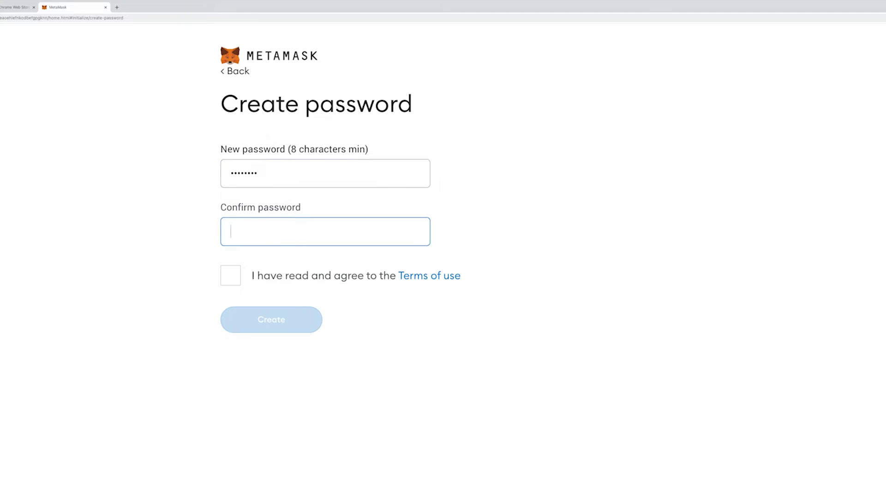
type("••••••••")
left_click(233, 277)
left_click(304, 308)
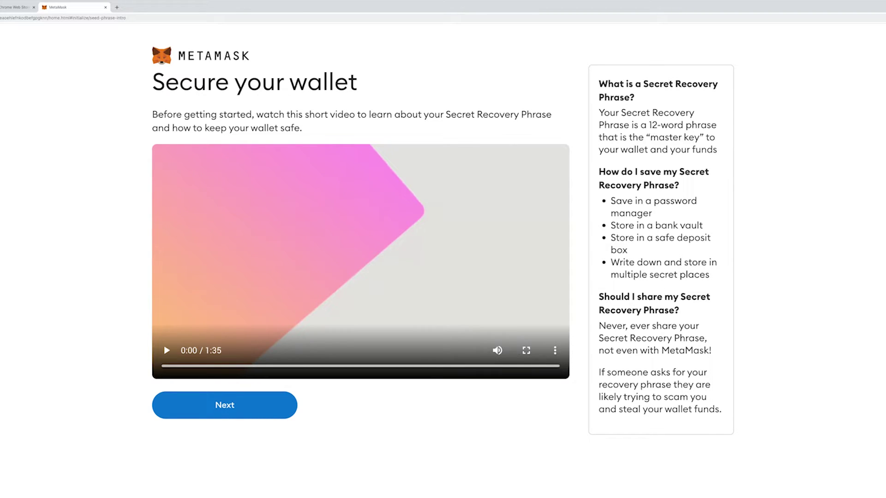
Reveal the Secret Recovery Phrase and download it as a text file
left_click(287, 405)
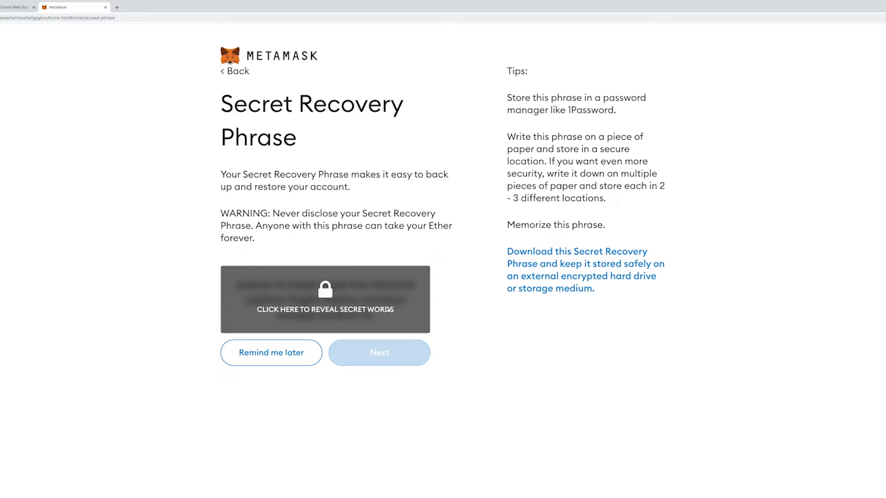
left_click(423, 294)
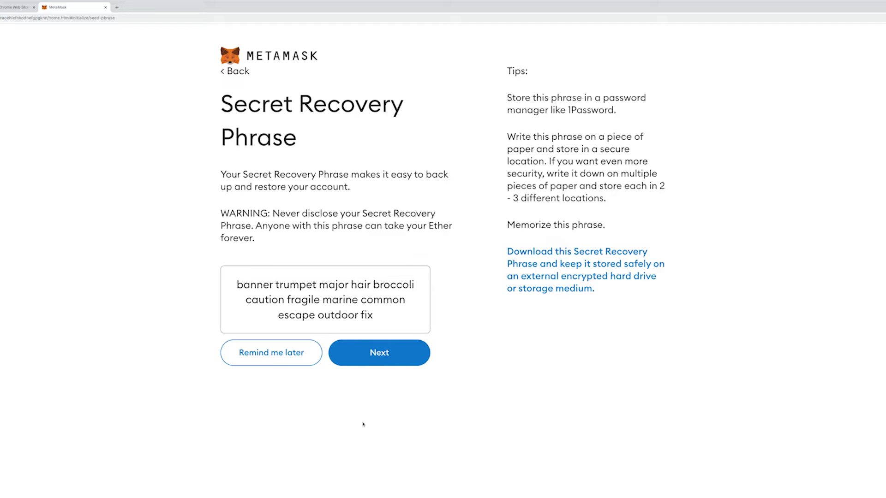
left_click(526, 253)
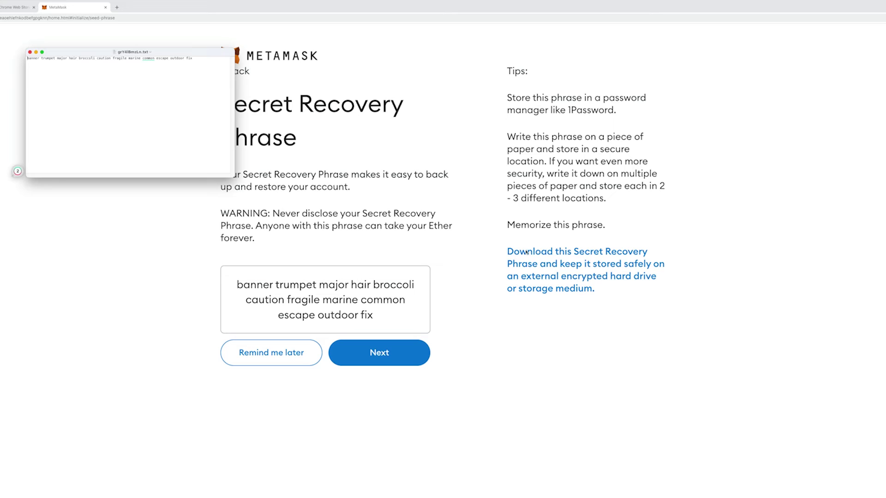
Enlarge the saved phrase's text in TextEdit and move its window toward the top centre
key("super+plus")
key("super+plus")
key("super+plus")
key("super+plus")
key("super+plus")
key("super+plus")
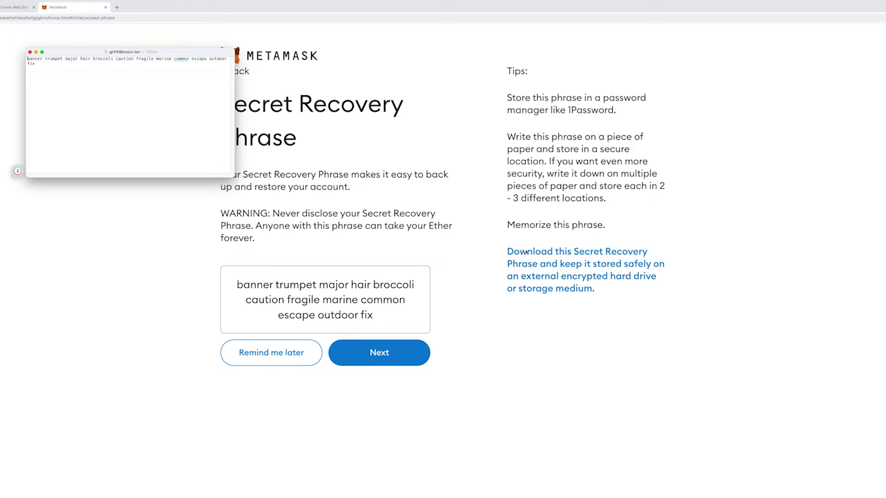
key("super+plus")
key("super+plus")
key("super+plus")
key("super+plus")
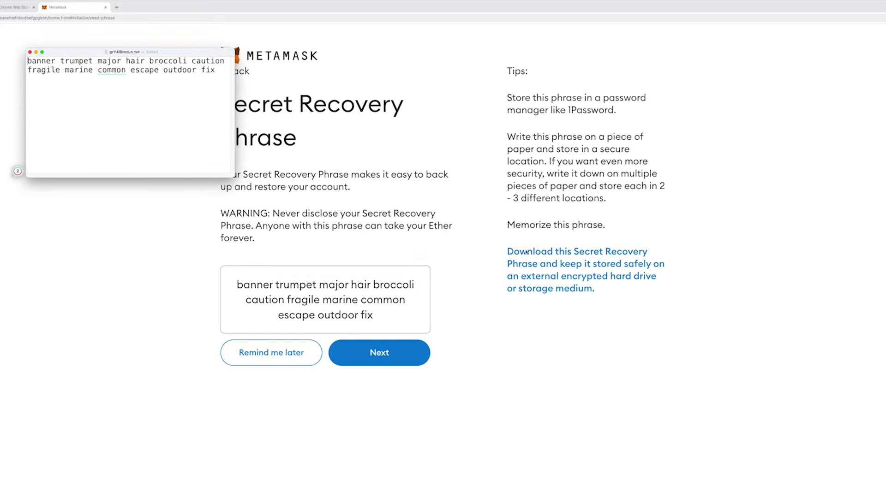
key("super+plus")
key("super+plus")
key("super+plus")
key("super+plus")
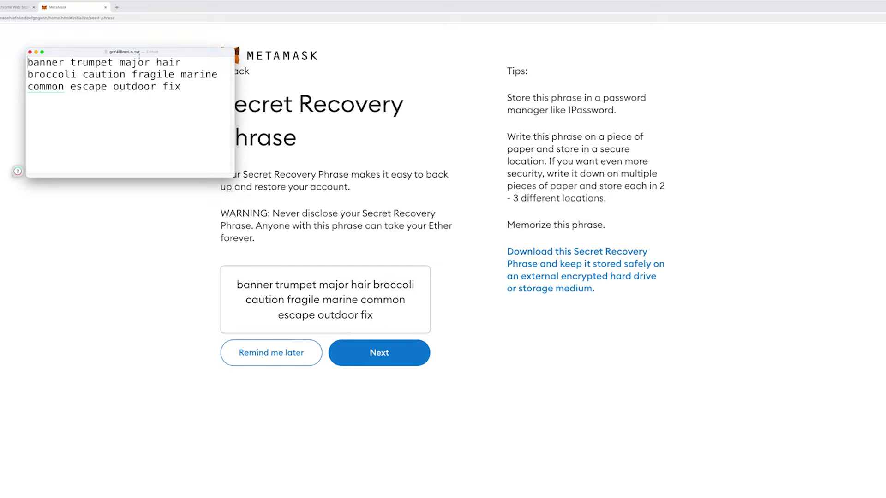
left_click_drag(138, 54, 405, 0)
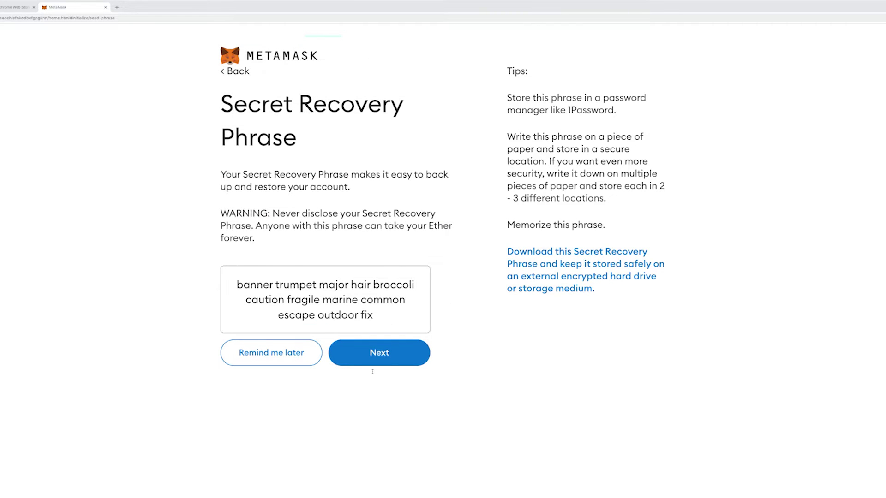
On the confirmation page, select the first six recovery-phrase words in order
left_click(367, 353)
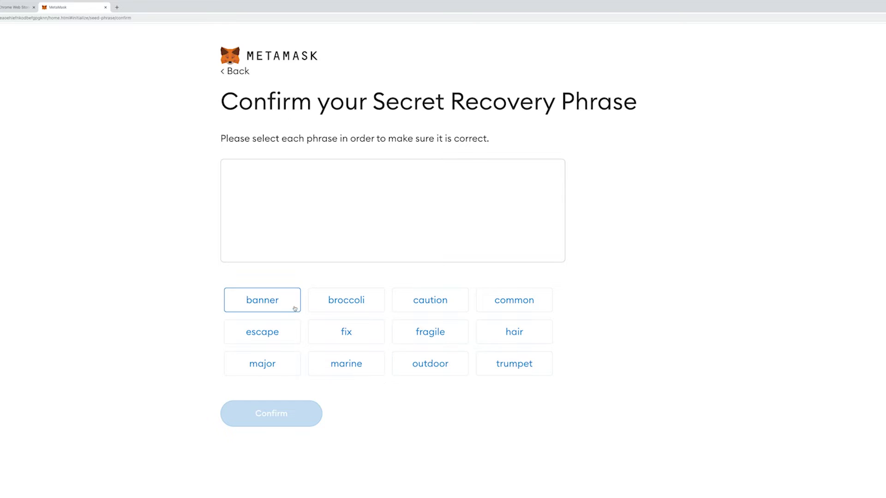
left_click(266, 300)
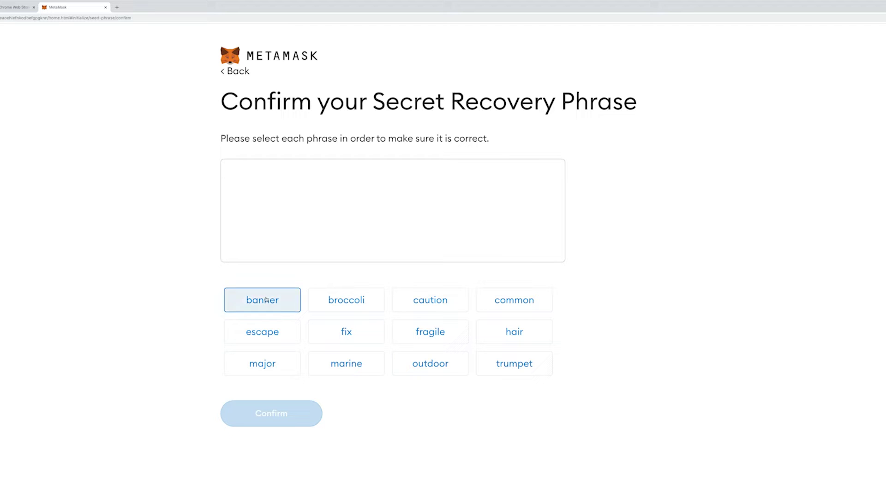
left_click(541, 368)
left_click(263, 364)
left_click(513, 332)
left_click(368, 308)
left_click(430, 299)
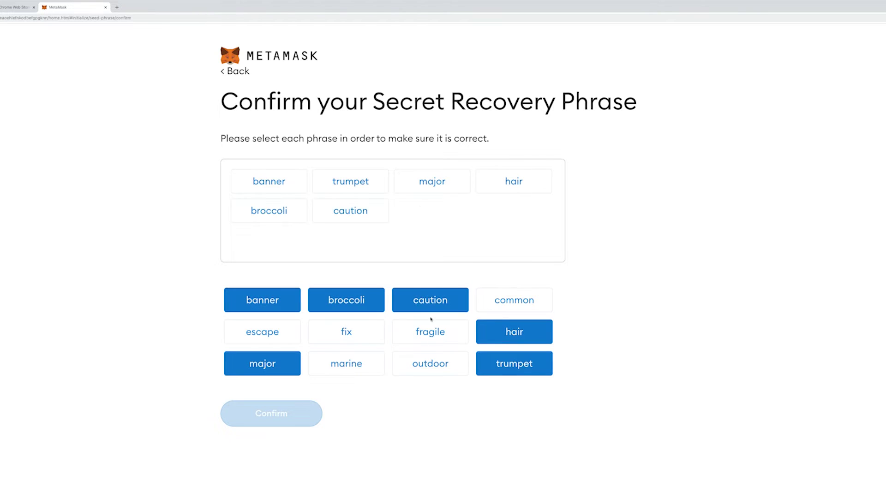
Select the remaining six words, confirm the phrase, and finish wallet setup
left_click(430, 331)
left_click(346, 363)
left_click(514, 300)
left_click(262, 331)
left_click(430, 364)
left_click(345, 331)
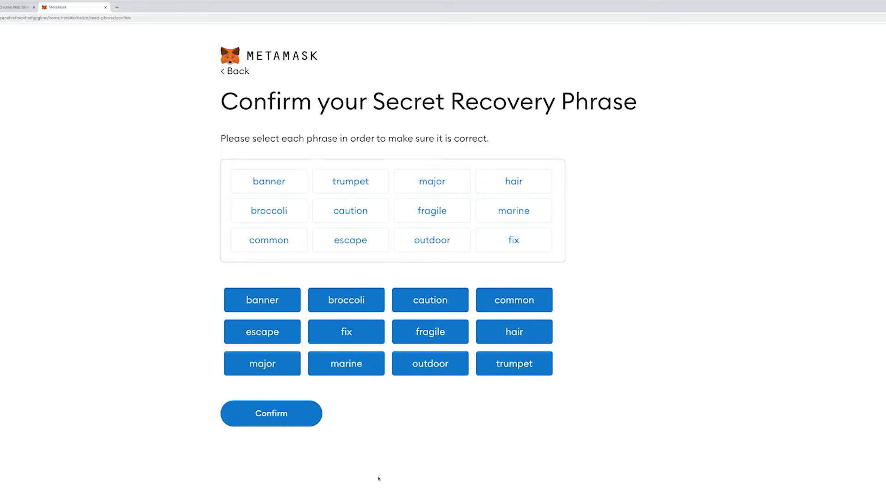
left_click(300, 421)
left_click(316, 411)
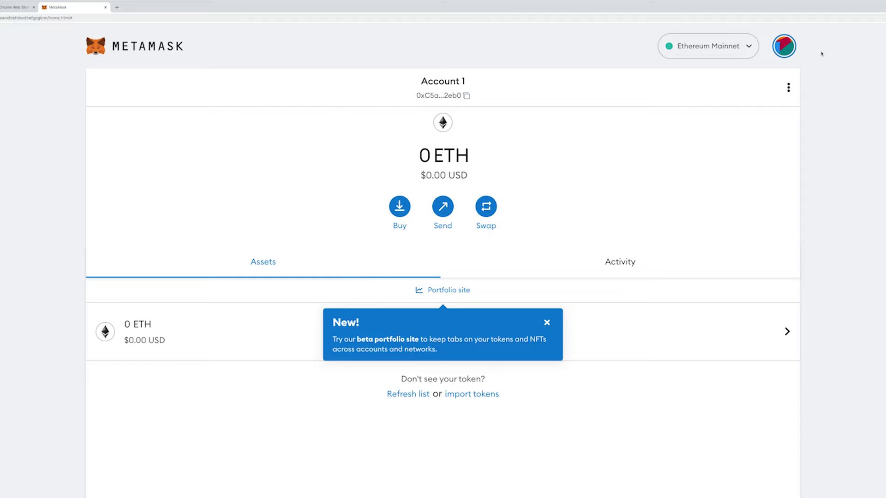
From the account menu, start connecting a hardware wallet, choose Trezor, and continue to Trezor Connect
left_click(785, 54)
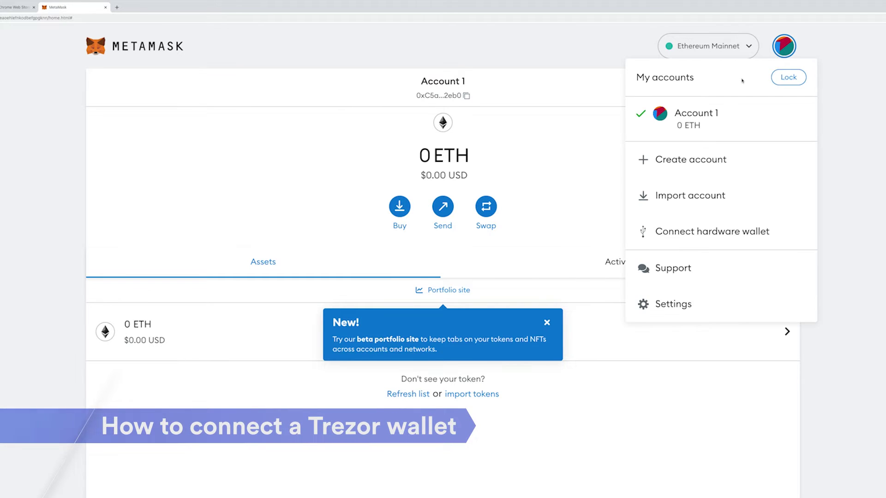
left_click(697, 241)
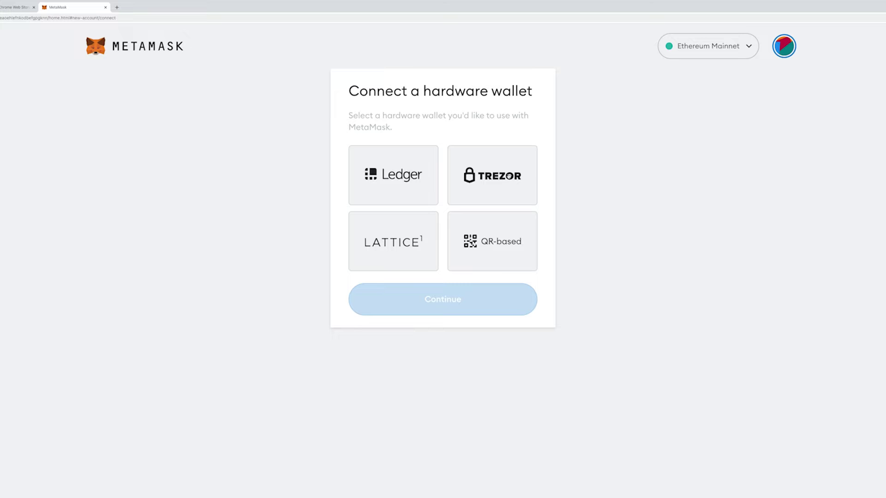
left_click(508, 175)
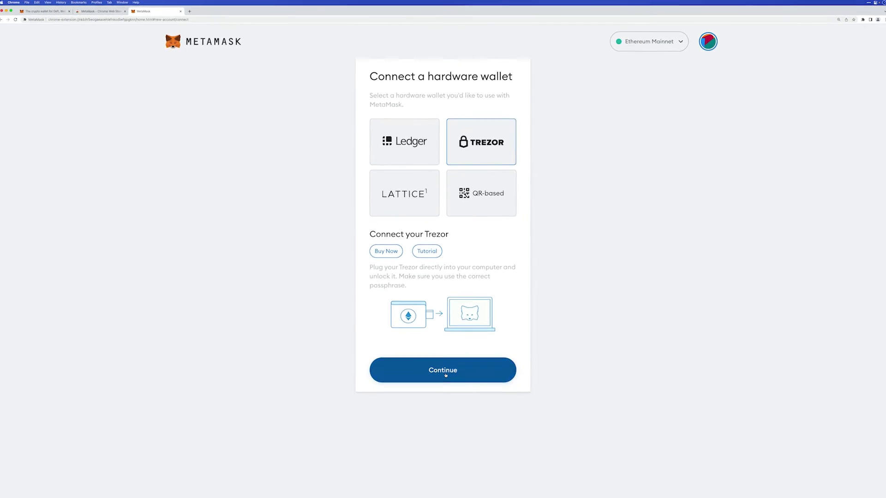
left_click(444, 408)
key("super+equal")
key("super+equal")
key("super+equal")
key("super+equal")
key("super+equal")
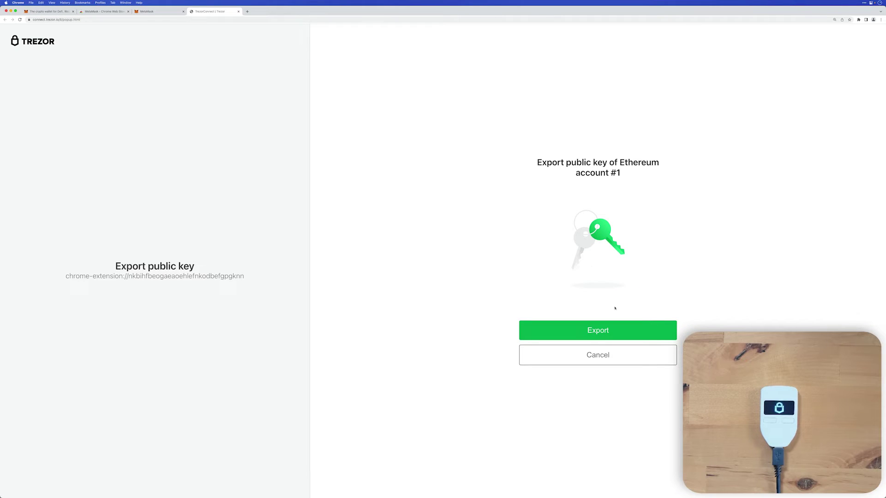
Approve the Ethereum public-key export, unlocking the Trezor with its PIN and passphrase
left_click(602, 327)
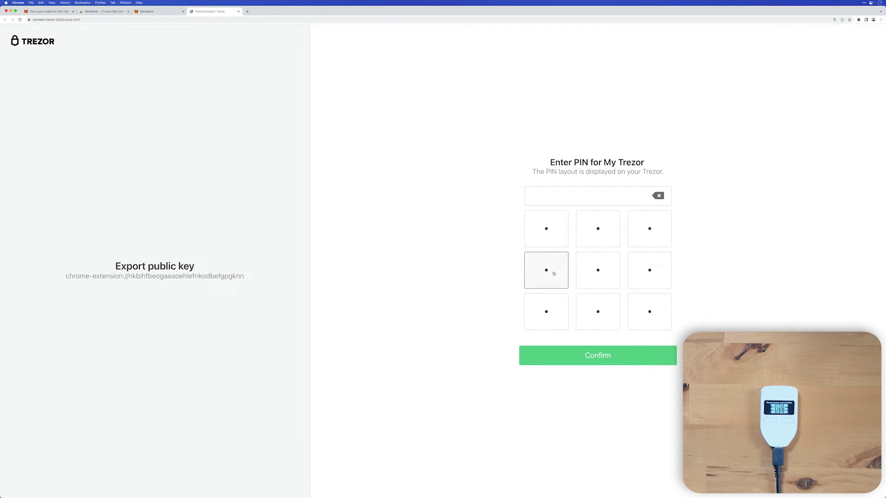
left_click(554, 273)
left_click(553, 241)
left_click(610, 324)
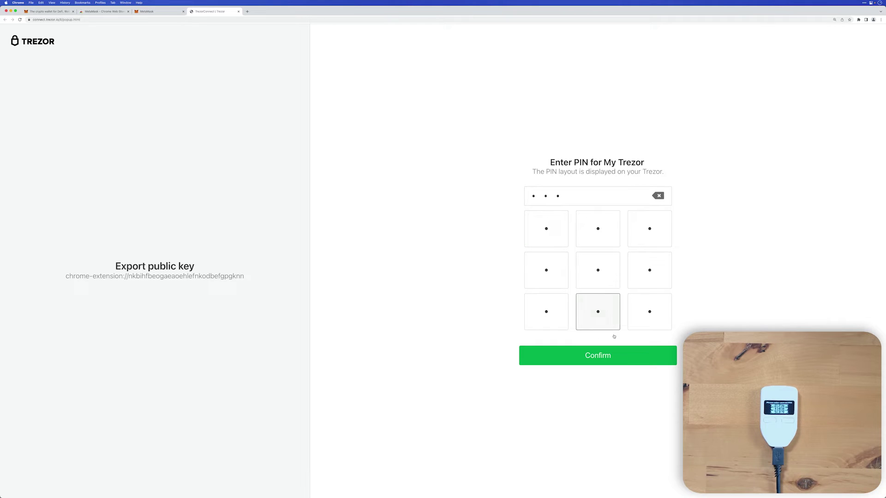
left_click(621, 362)
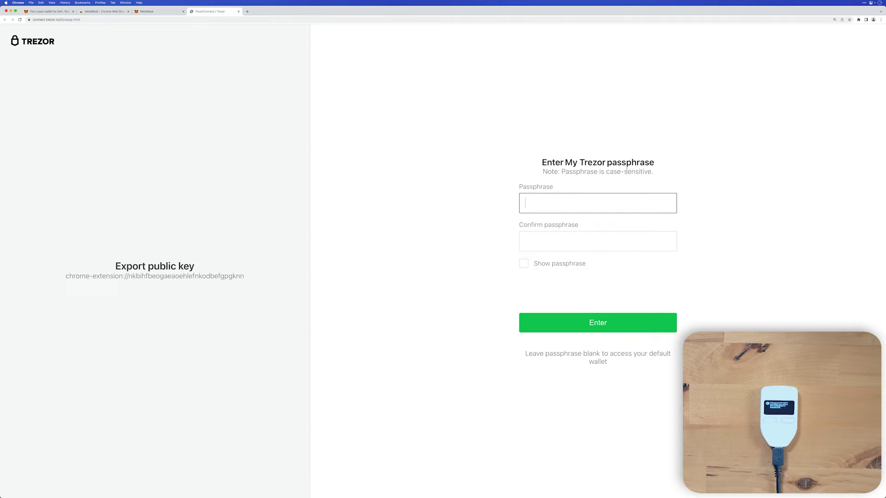
type("********")
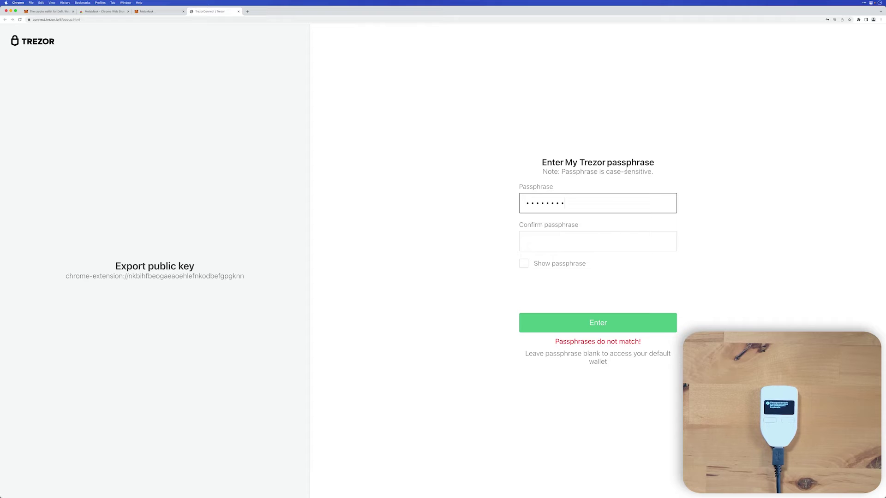
type("********")
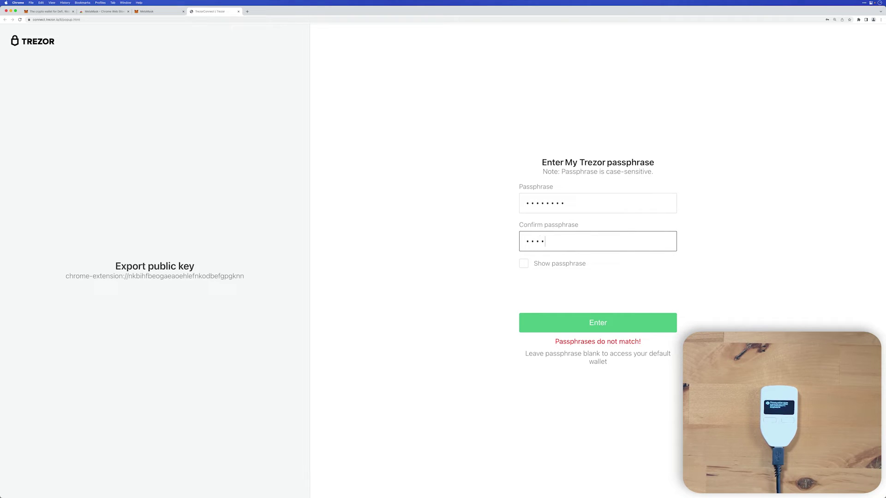
left_click(573, 317)
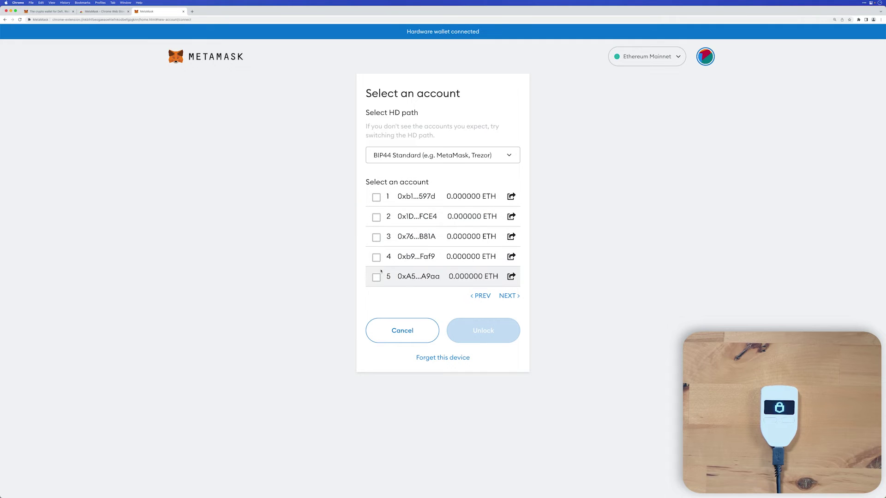
Add the first Trezor account as Trezor 1, then switch back to Account 1
left_click(376, 183)
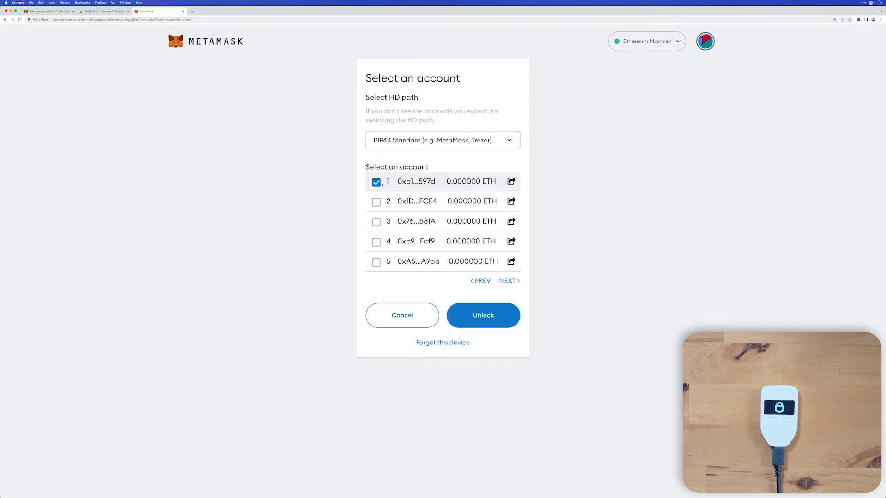
left_click(483, 316)
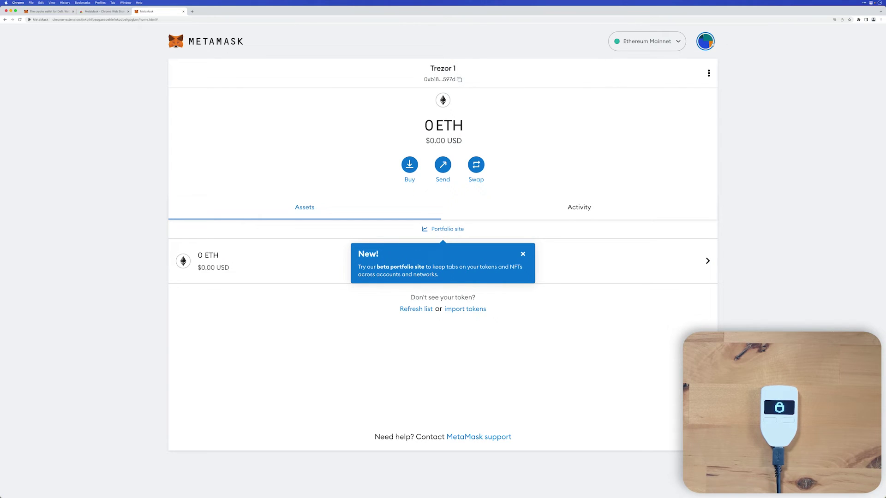
left_click(711, 43)
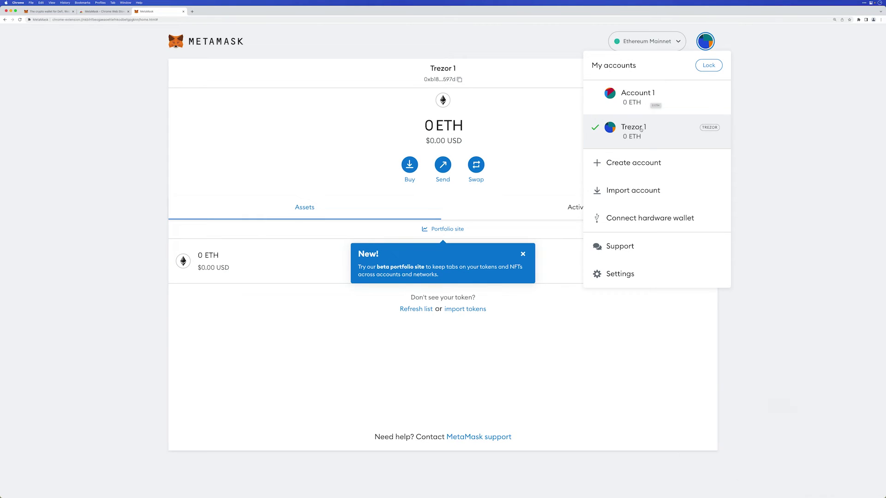
left_click(719, 103)
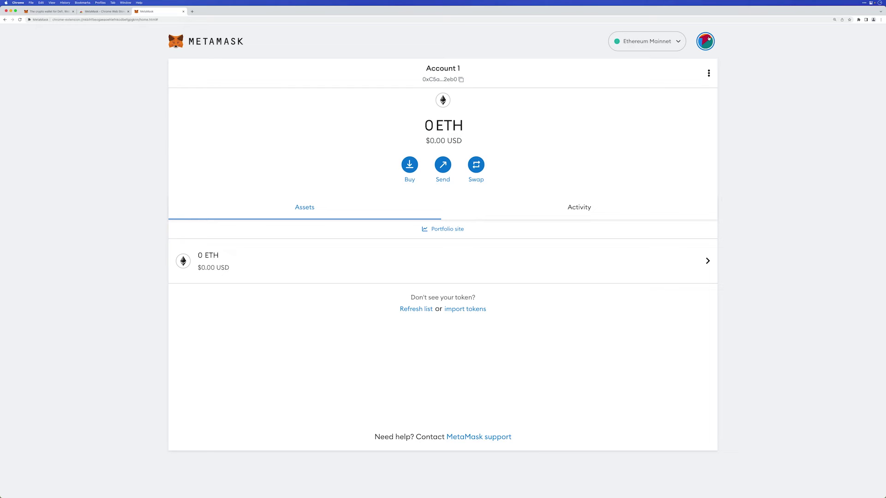
left_click(708, 38)
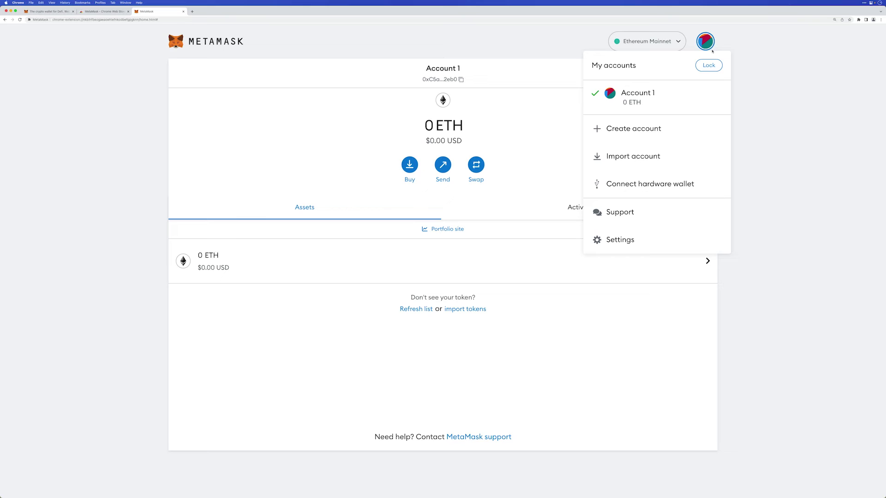
Choose Ledger under Connect hardware wallet and start searching for the device
left_click(673, 181)
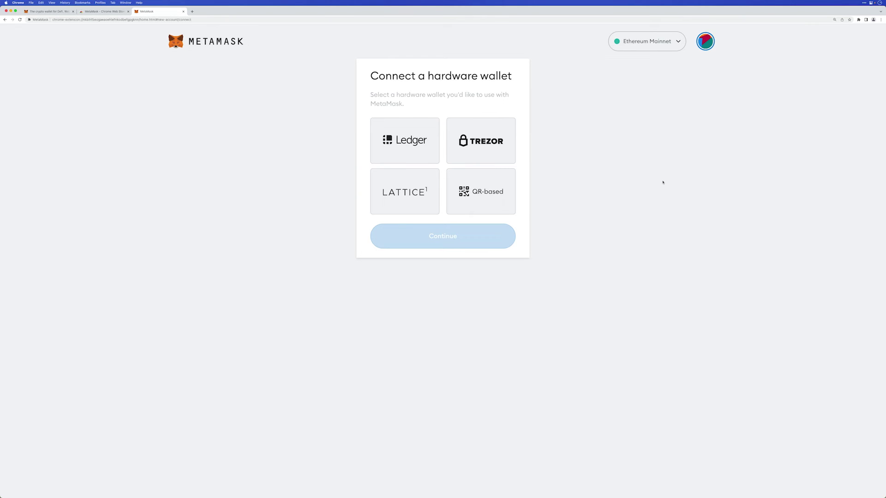
left_click(415, 132)
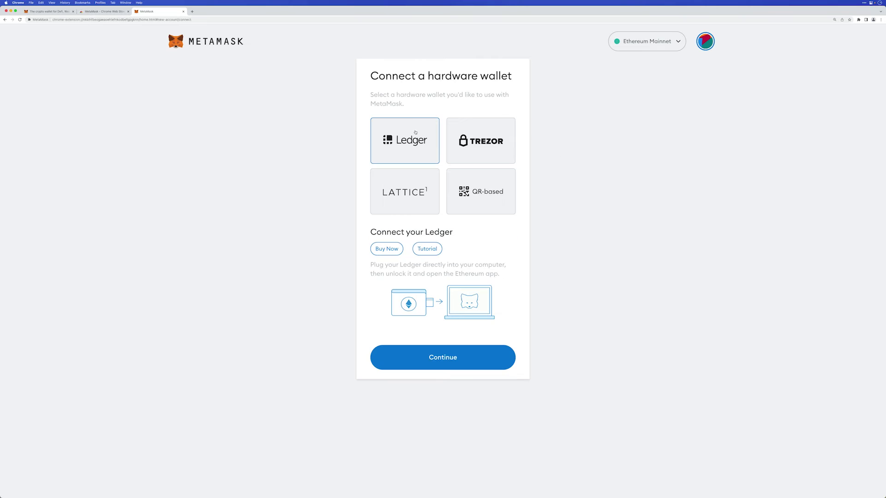
left_click(441, 356)
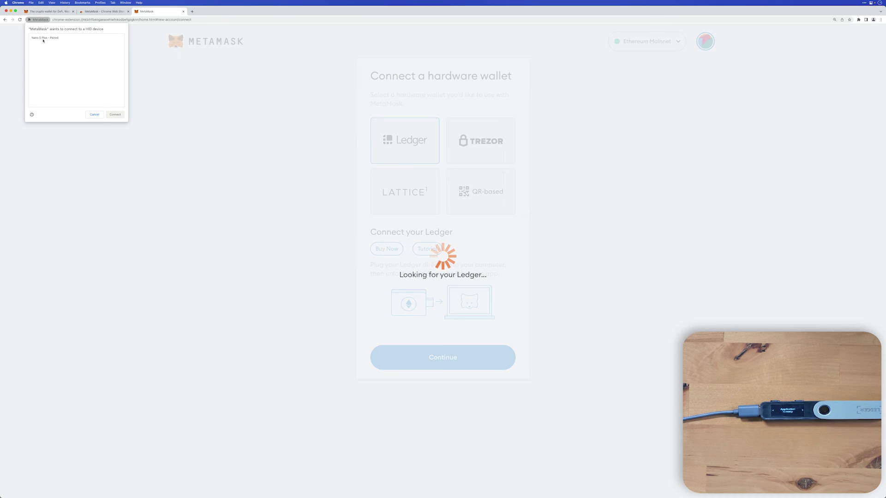
Connect the Nano S Plus and add its first account as Ledger 1
left_click(44, 38)
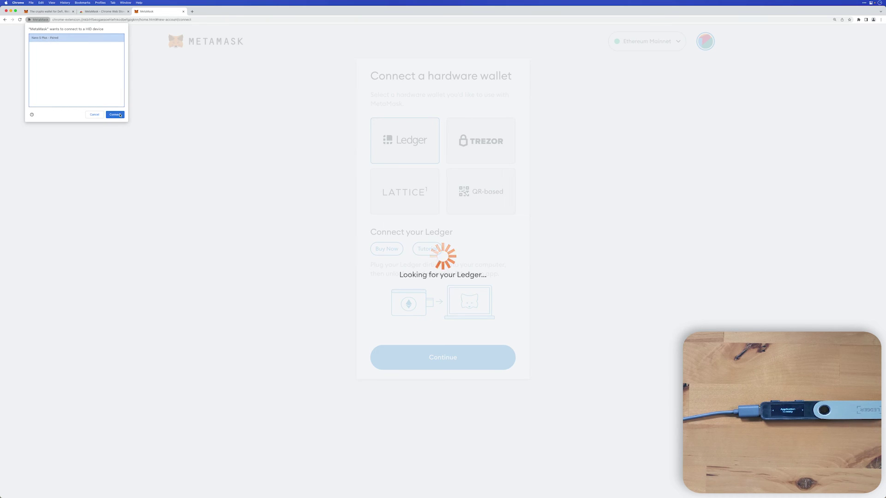
left_click(115, 114)
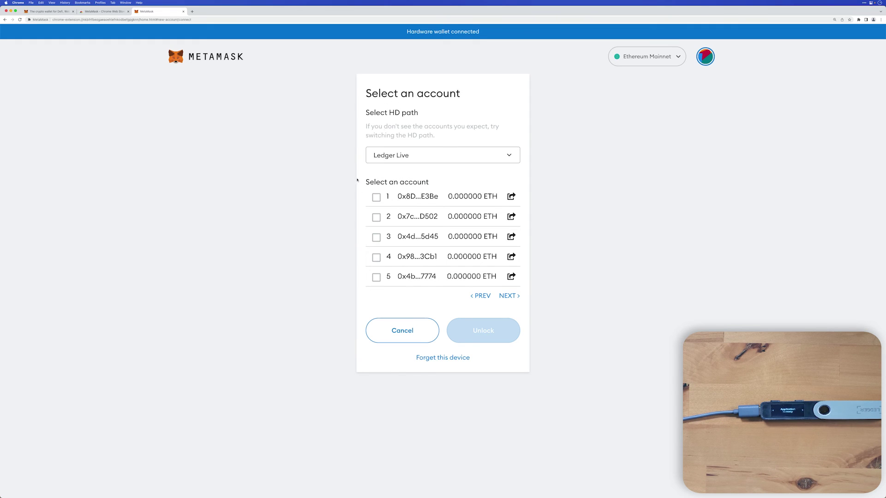
left_click(376, 197)
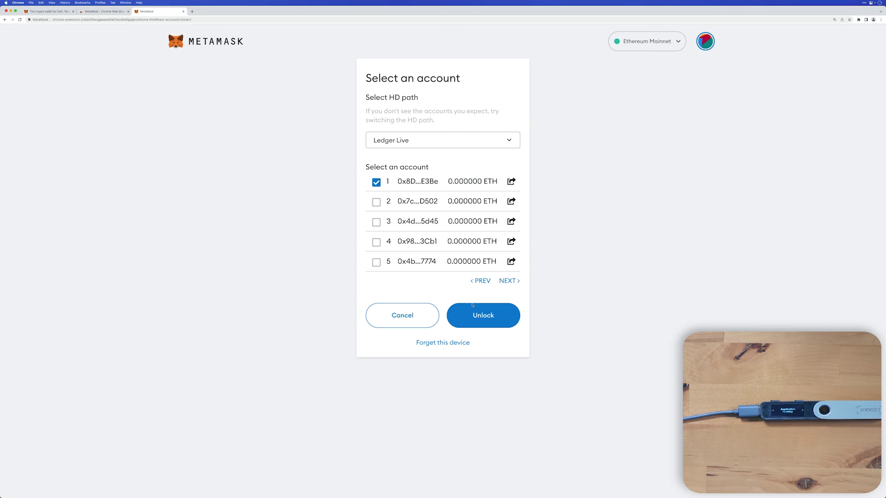
left_click(472, 306)
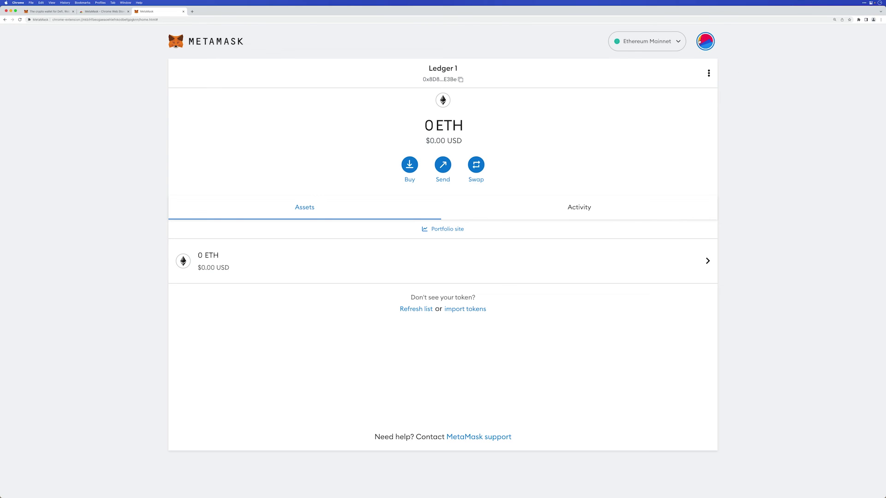
left_click(699, 41)
left_click(645, 146)
left_click(700, 48)
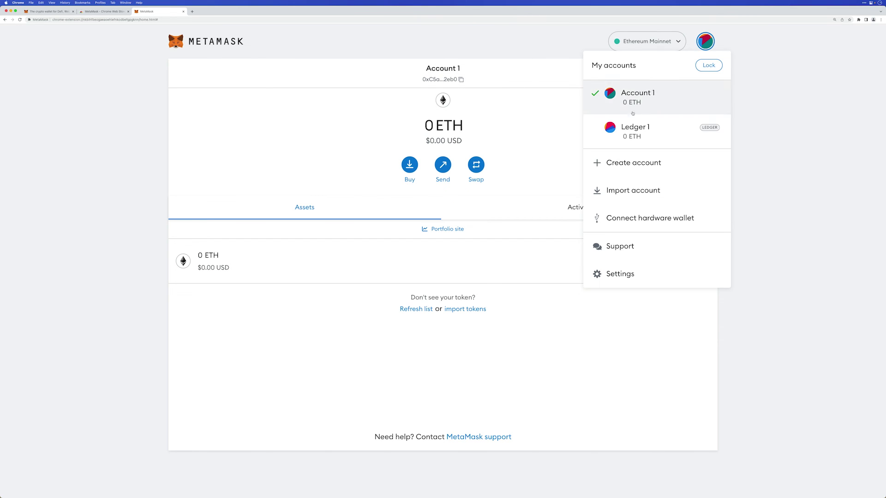
left_click(714, 127)
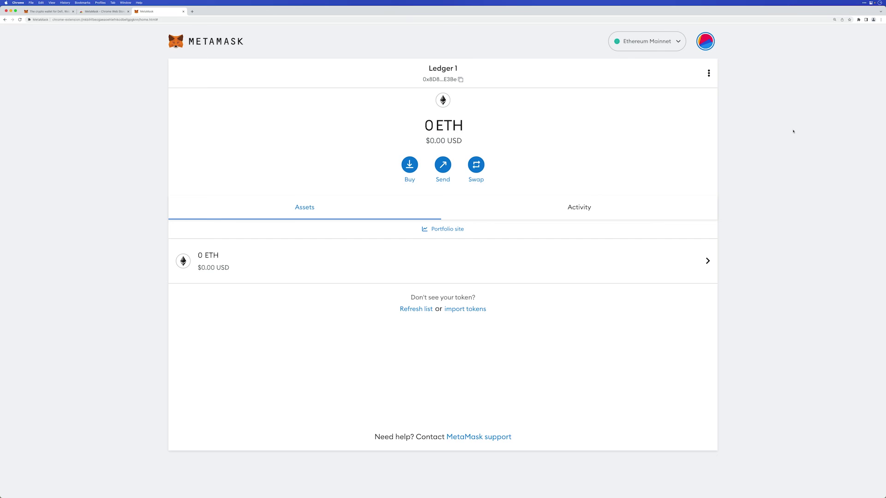